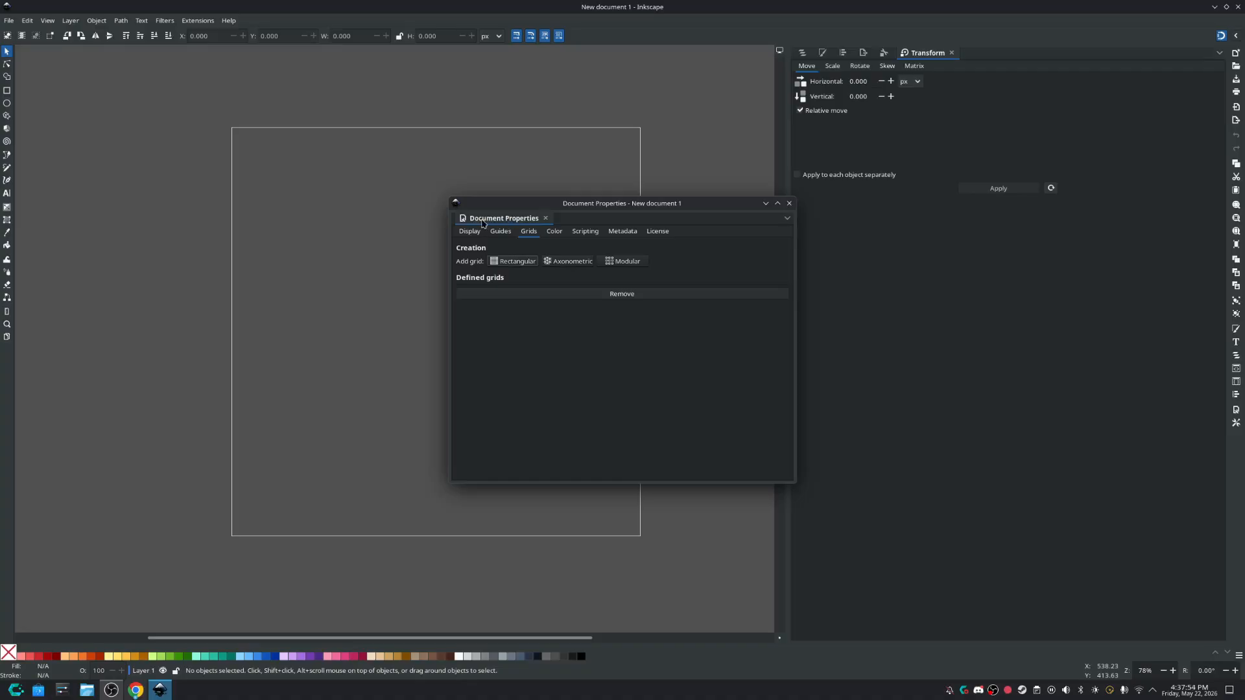
Add an axonometric grid in px with its Y spacing set to 64, and close the document properties.
click(570, 261)
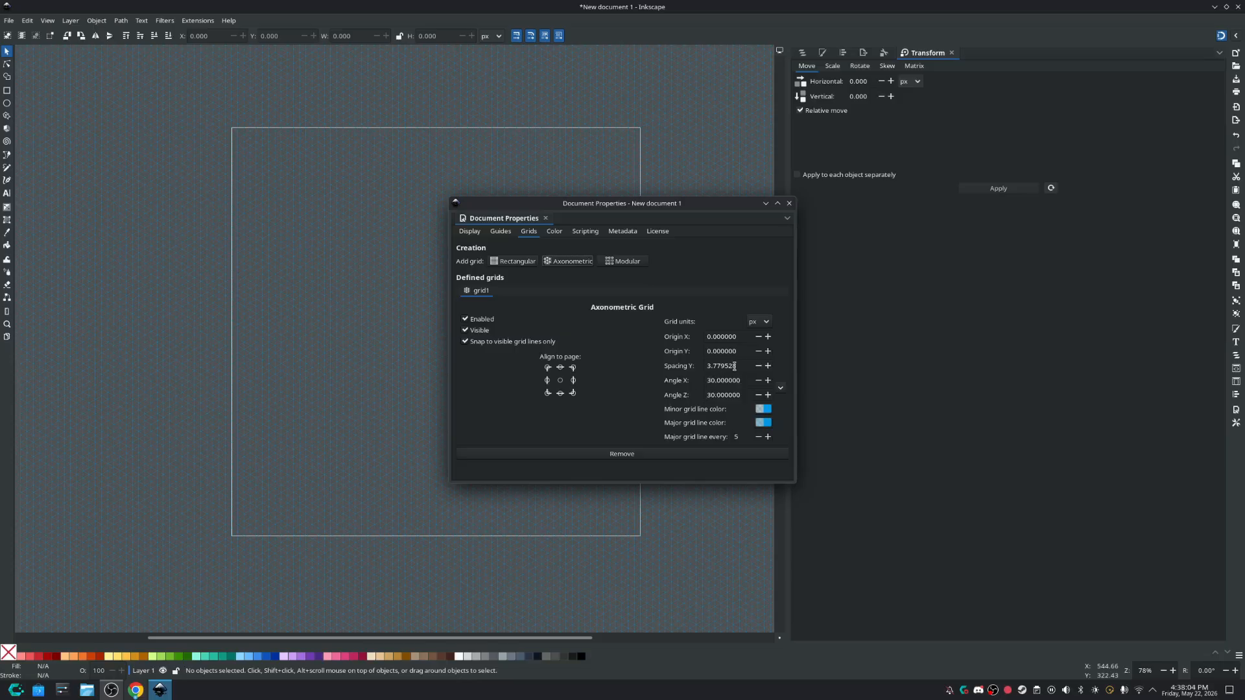
drag(738, 366, 695, 366)
text(64)
key(Return)
click(789, 203)
Activate the Pen tool and check the advanced snapping options for grids and grid lines.
ctrl+scroll(416, 371, up, 1)
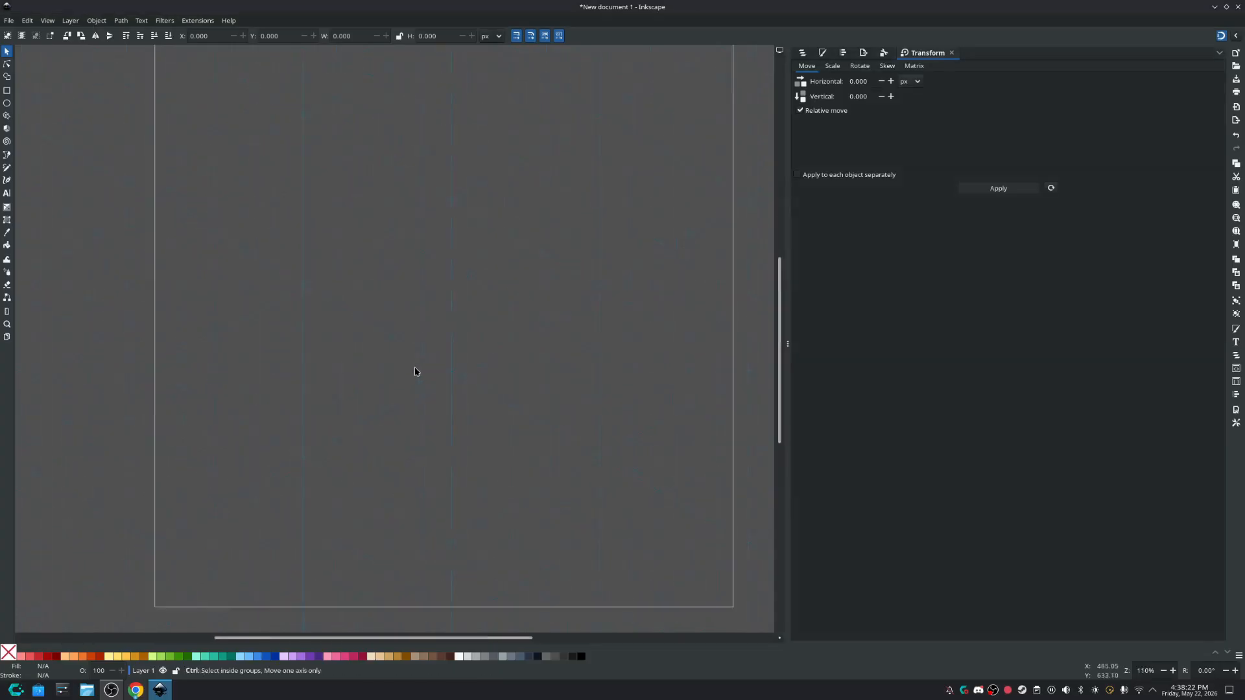
ctrl+scroll(417, 371, down, 1)
ctrl+scroll(494, 384, up, 1)
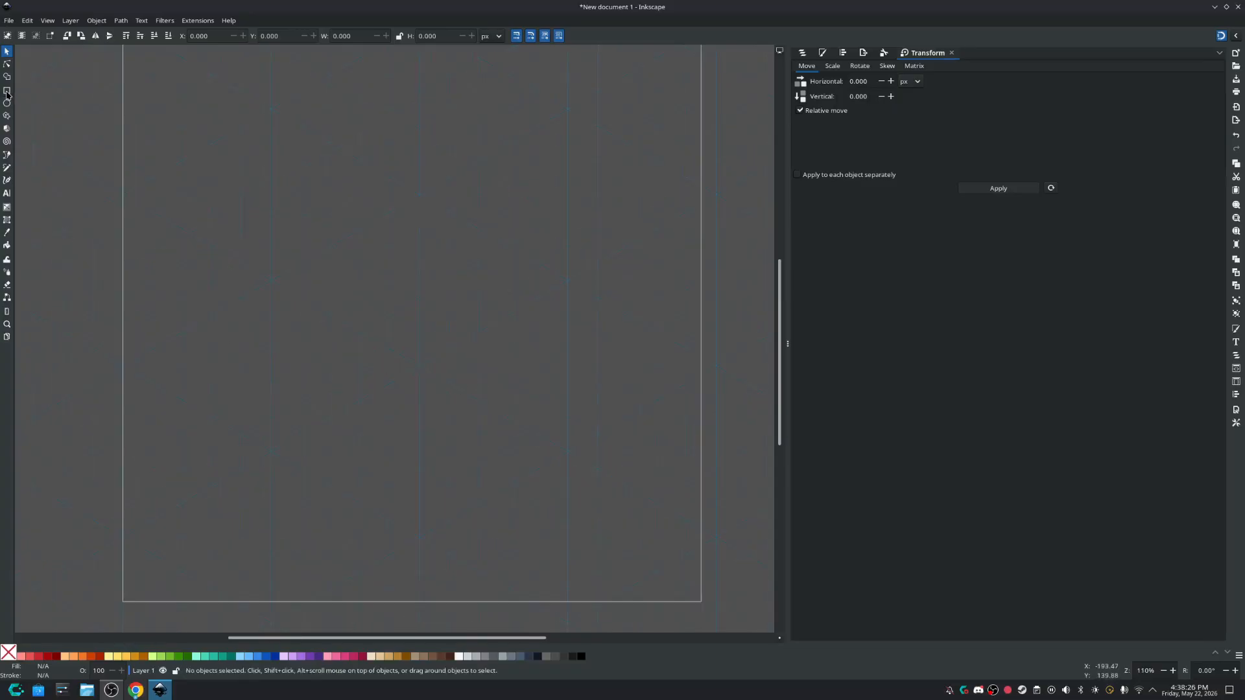
click(6, 155)
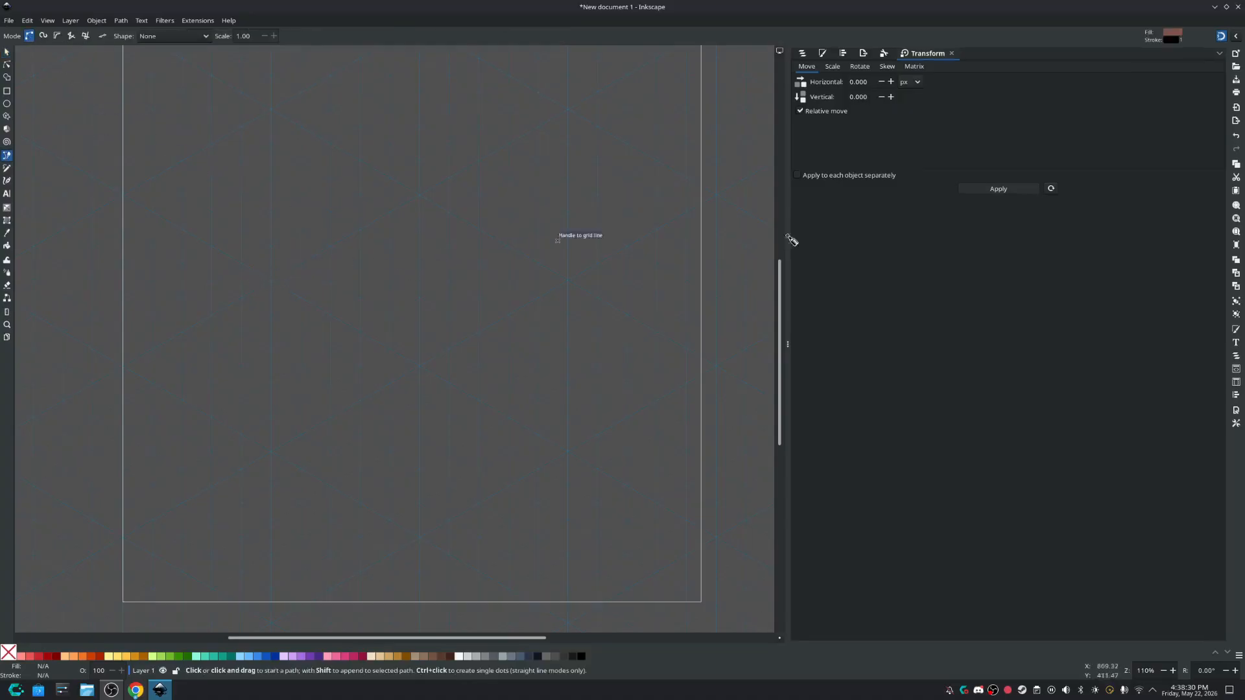
click(1236, 37)
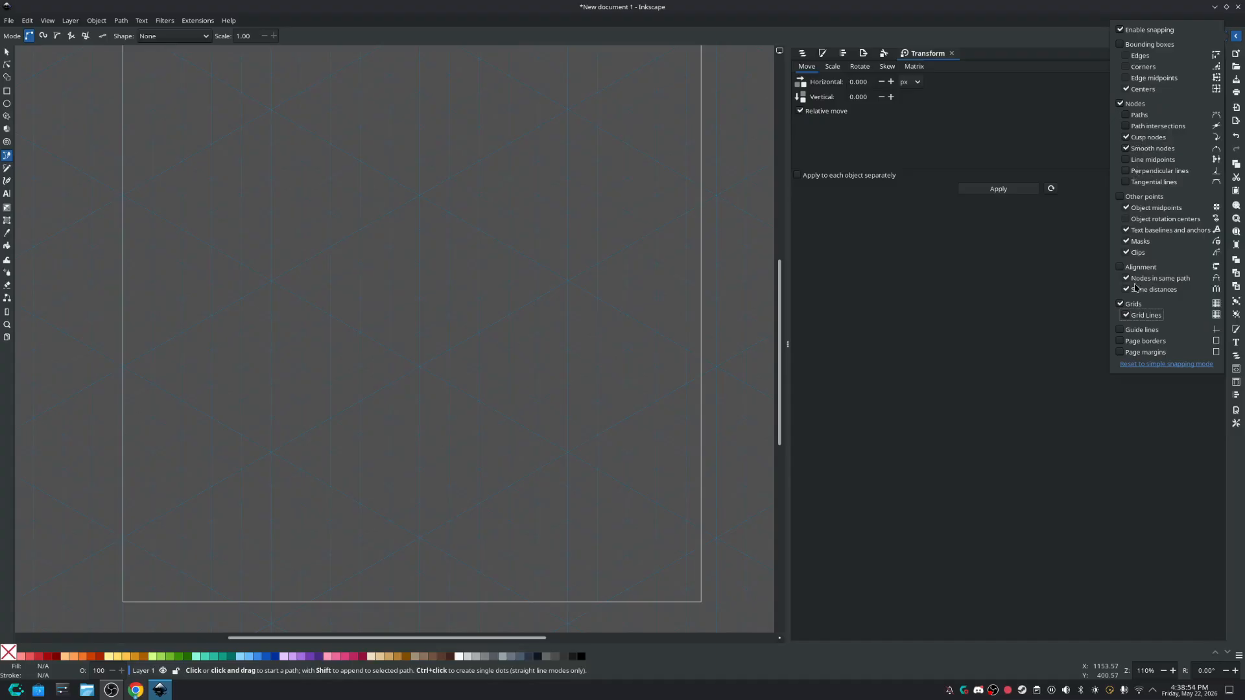
click(1080, 291)
click(1220, 37)
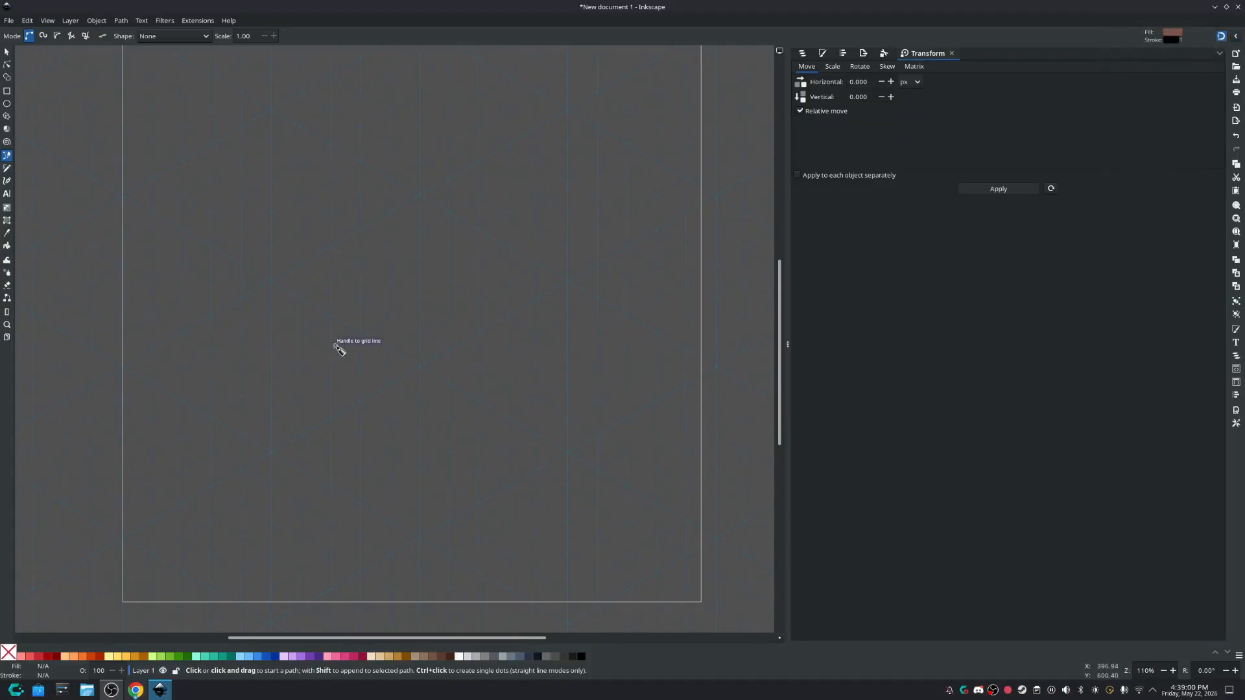
Draw a closed isometric rhombus about 554 px wide and 320 px high, snapping its four corners to grid intersections.
click(270, 280)
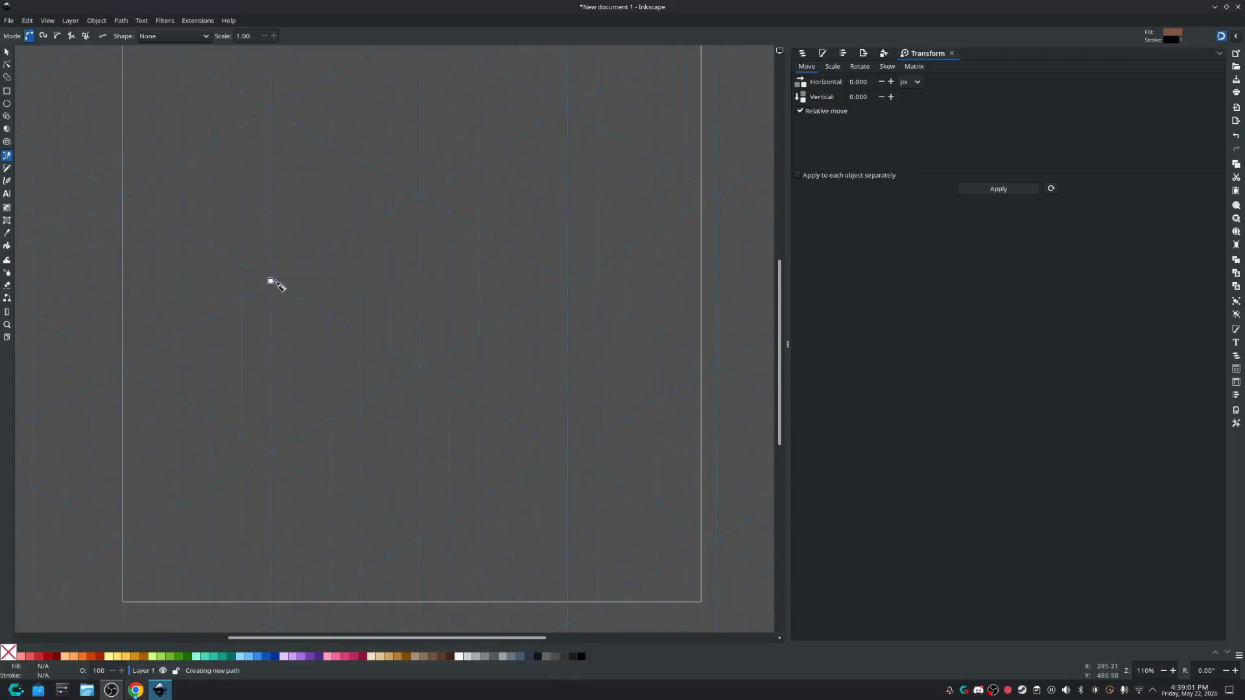
click(419, 196)
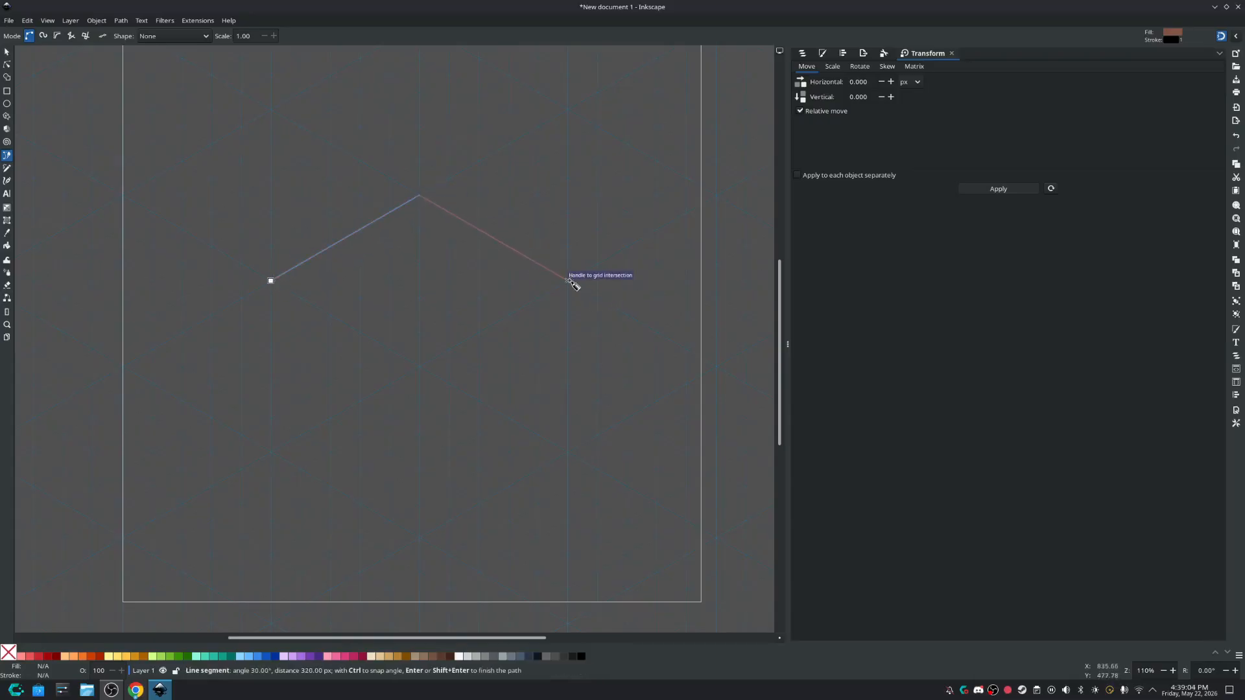
click(568, 280)
click(419, 365)
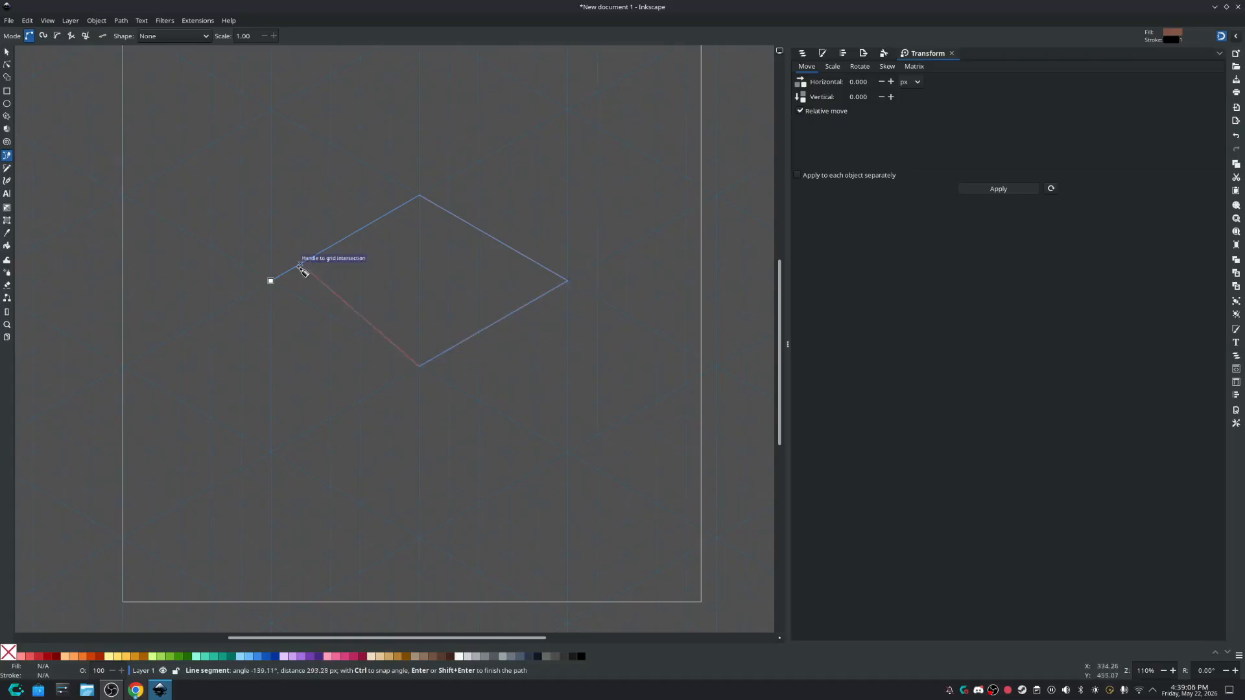
click(271, 281)
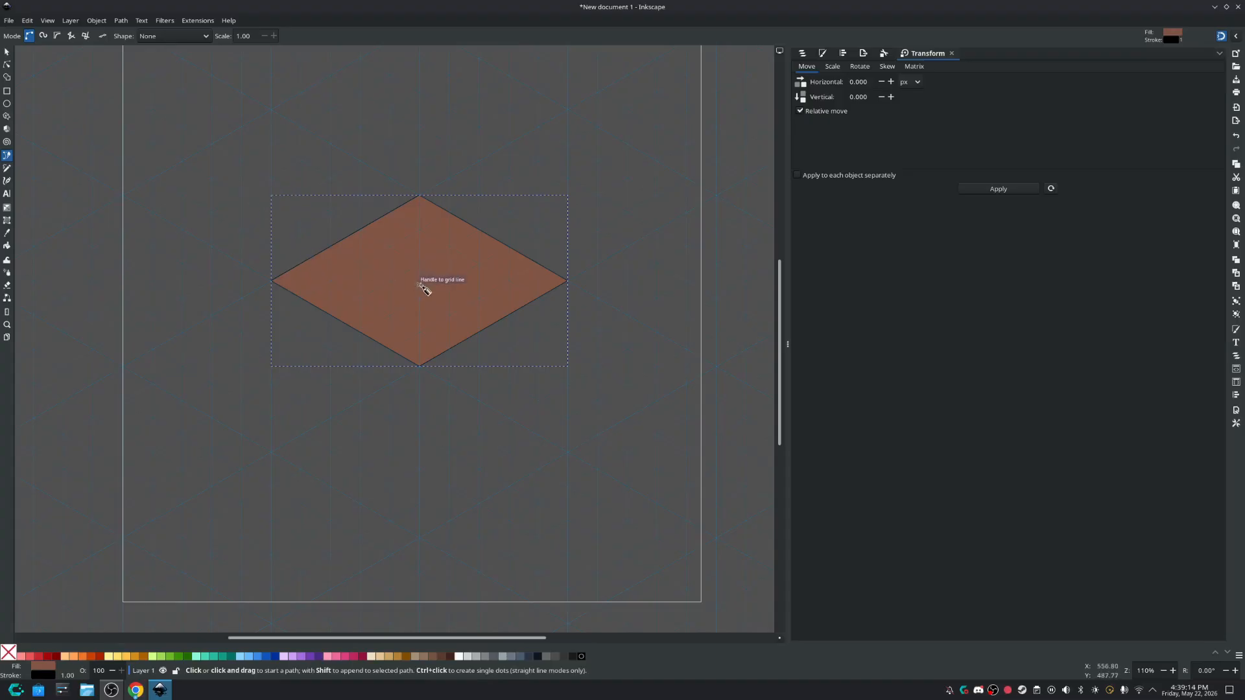
Duplicate the rhombus in place and make all four nodes of the copy smooth to form an isometric circle.
click(7, 52)
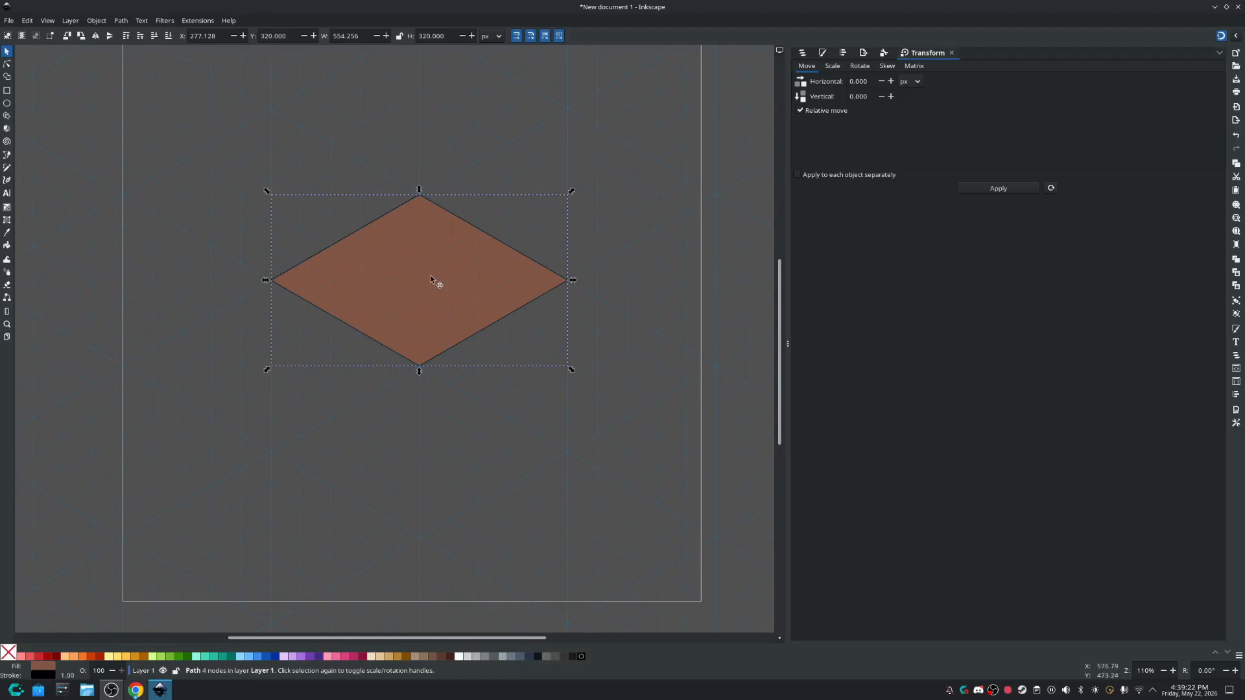
double_click(427, 278)
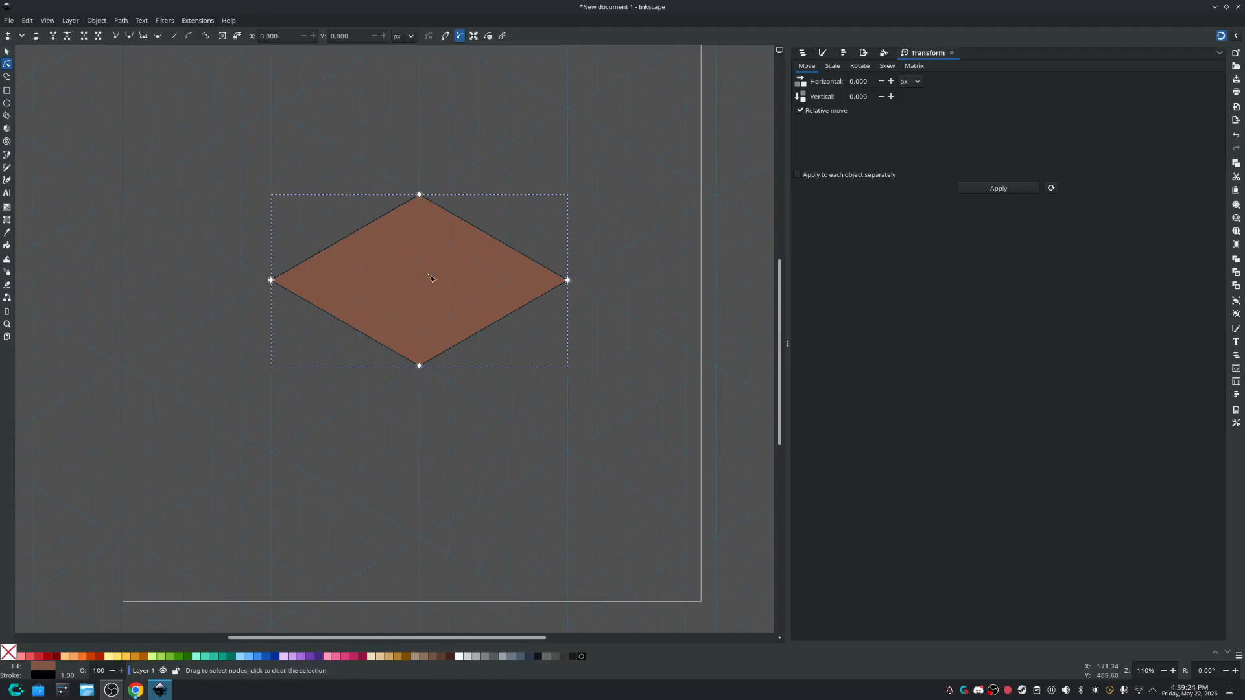
key(ctrl+a)
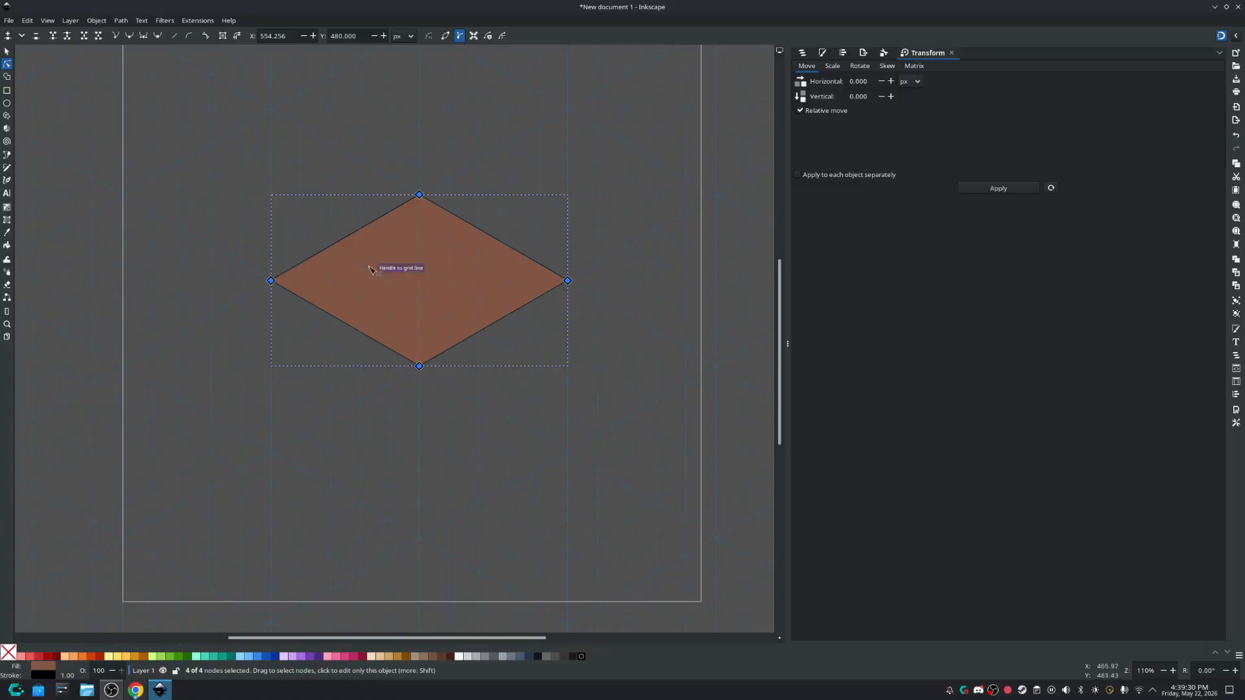
click(130, 36)
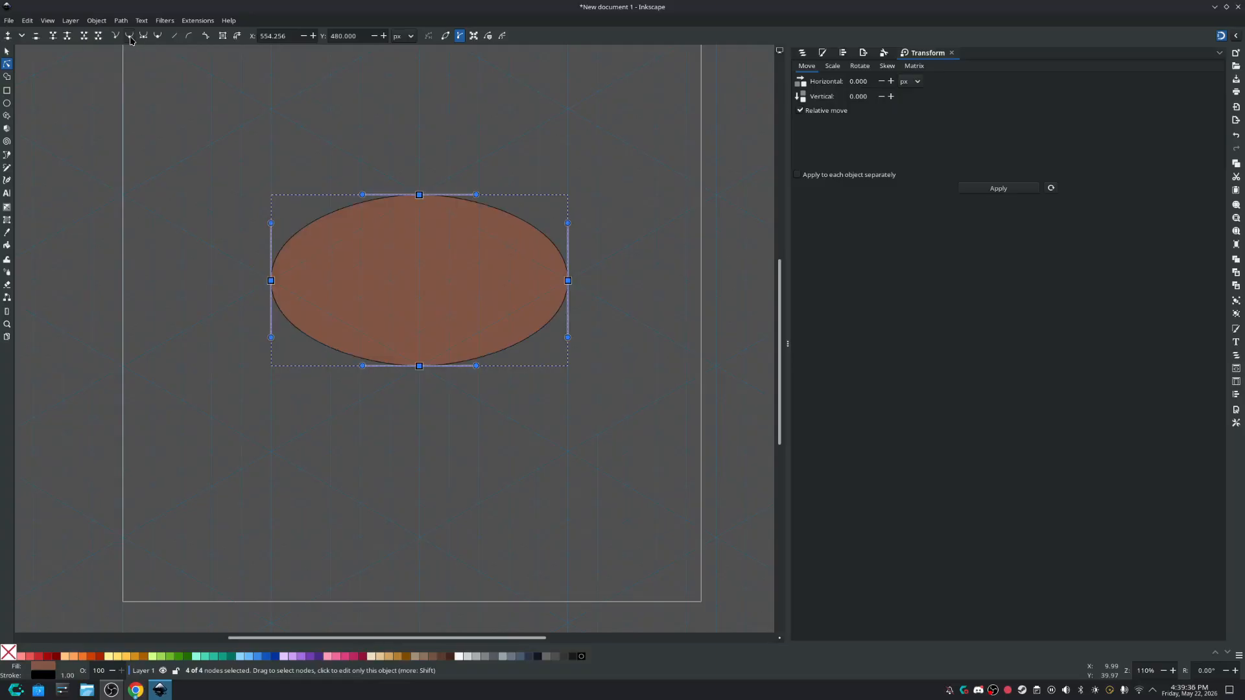
Scale the ellipse uniformly about its centre to about 333 × 192 px, inside the rhombus.
click(7, 52)
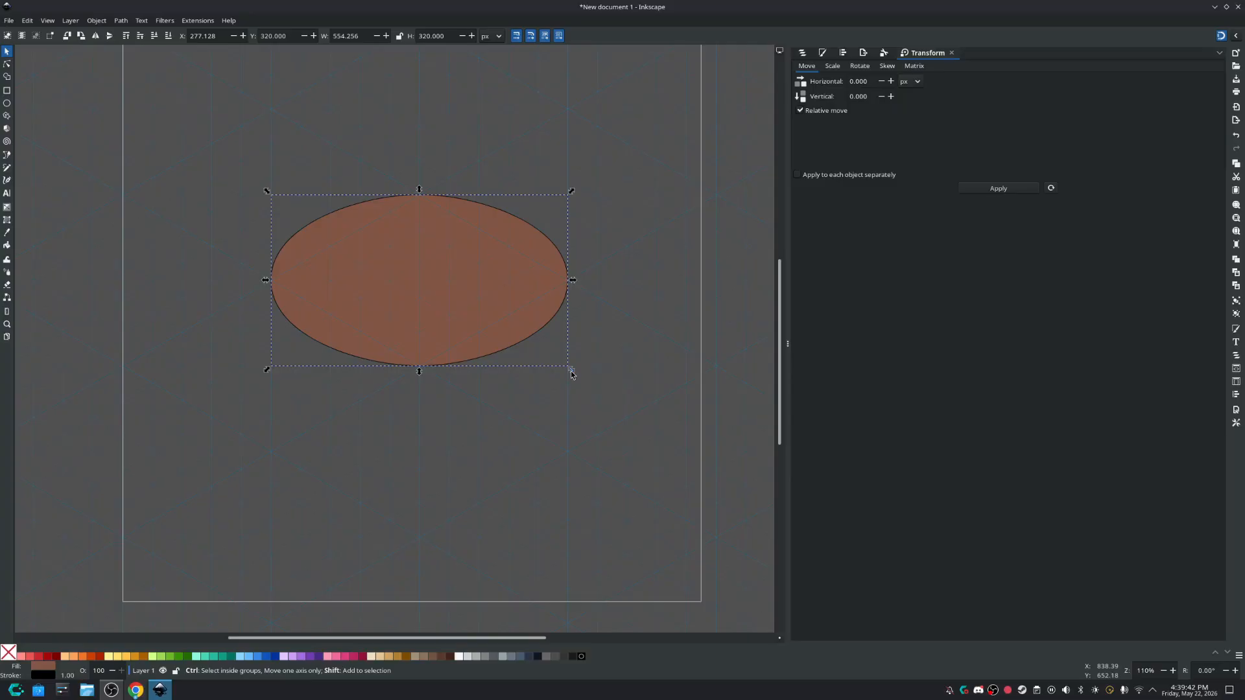
drag(571, 372, 519, 350)
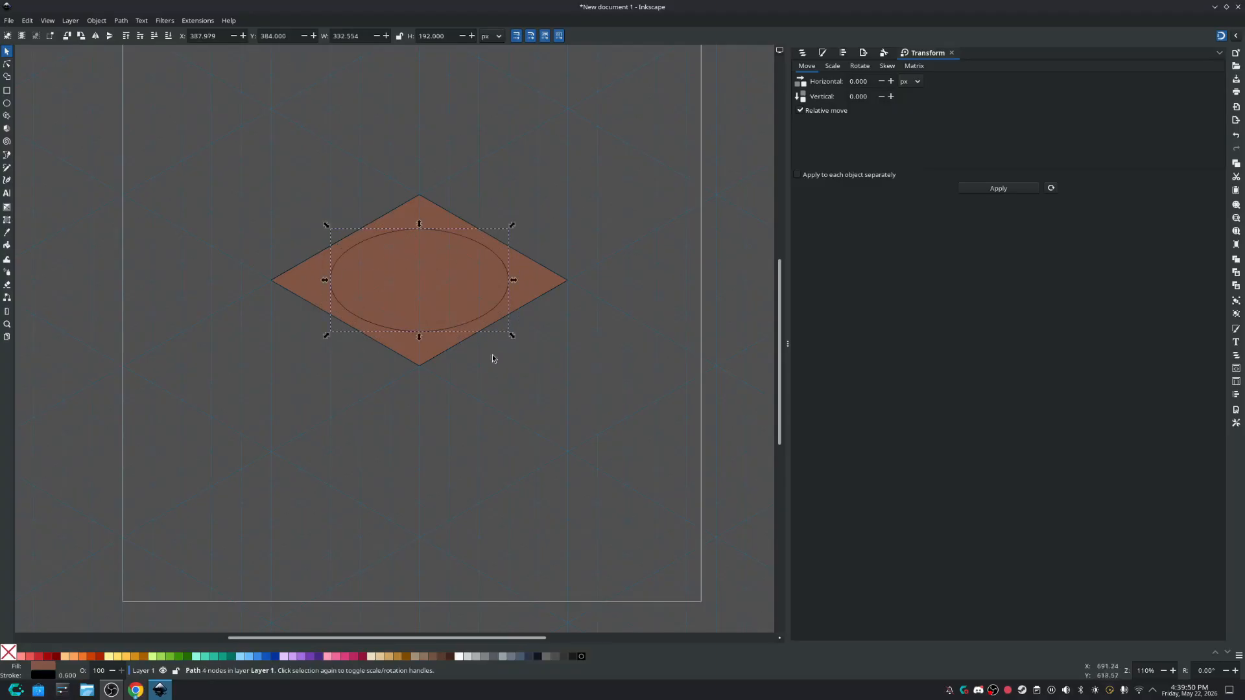
click(446, 467)
drag(499, 349, 503, 317)
scroll(492, 290, up, 1)
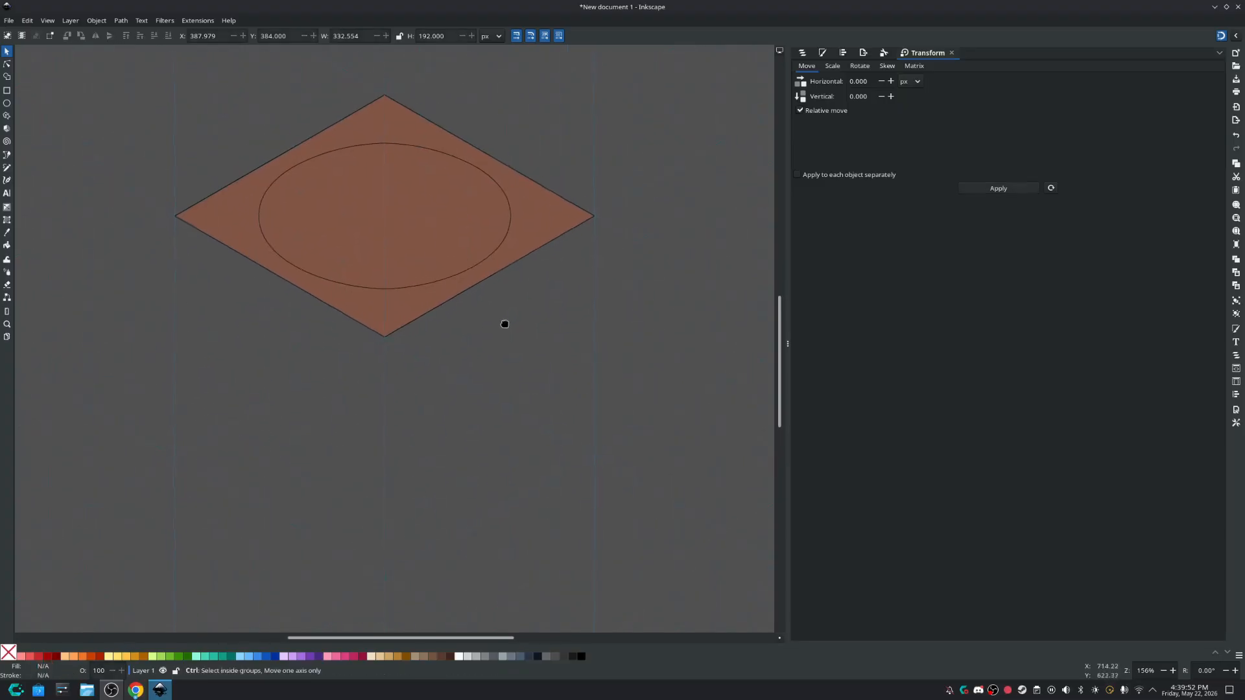
scroll(503, 317, down, 1)
Fill the ellipse on the top face with black by lowering its lightness to 0.
click(460, 235)
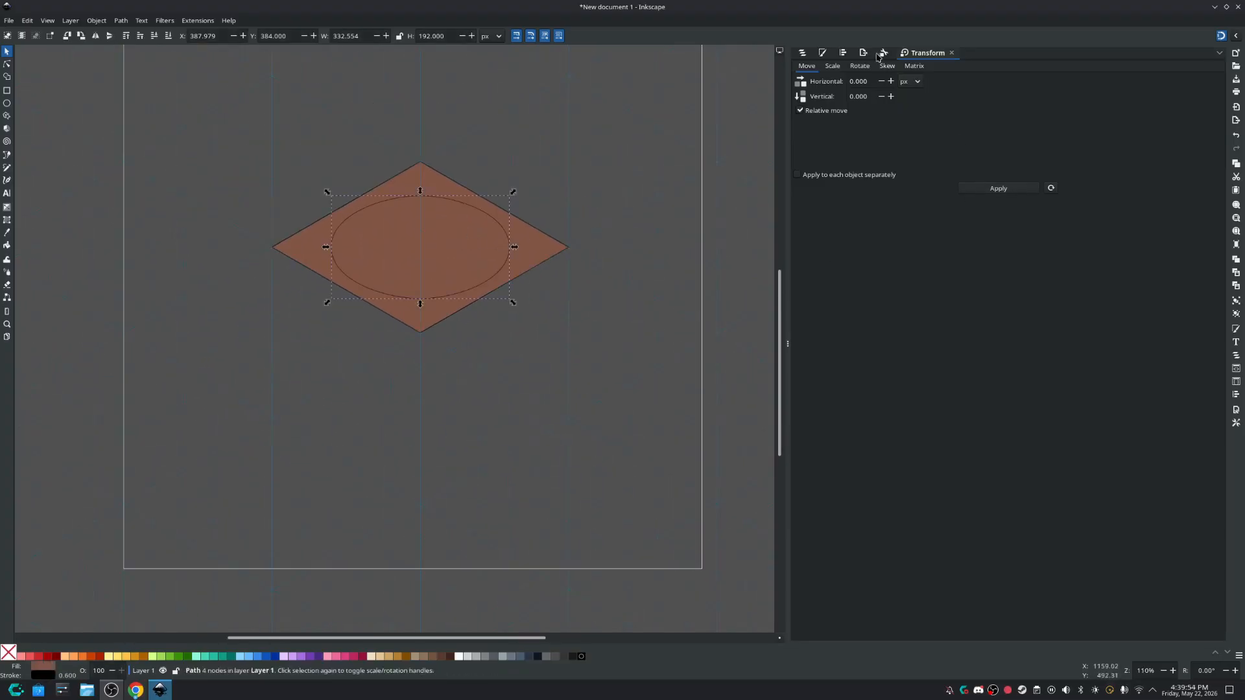
click(823, 52)
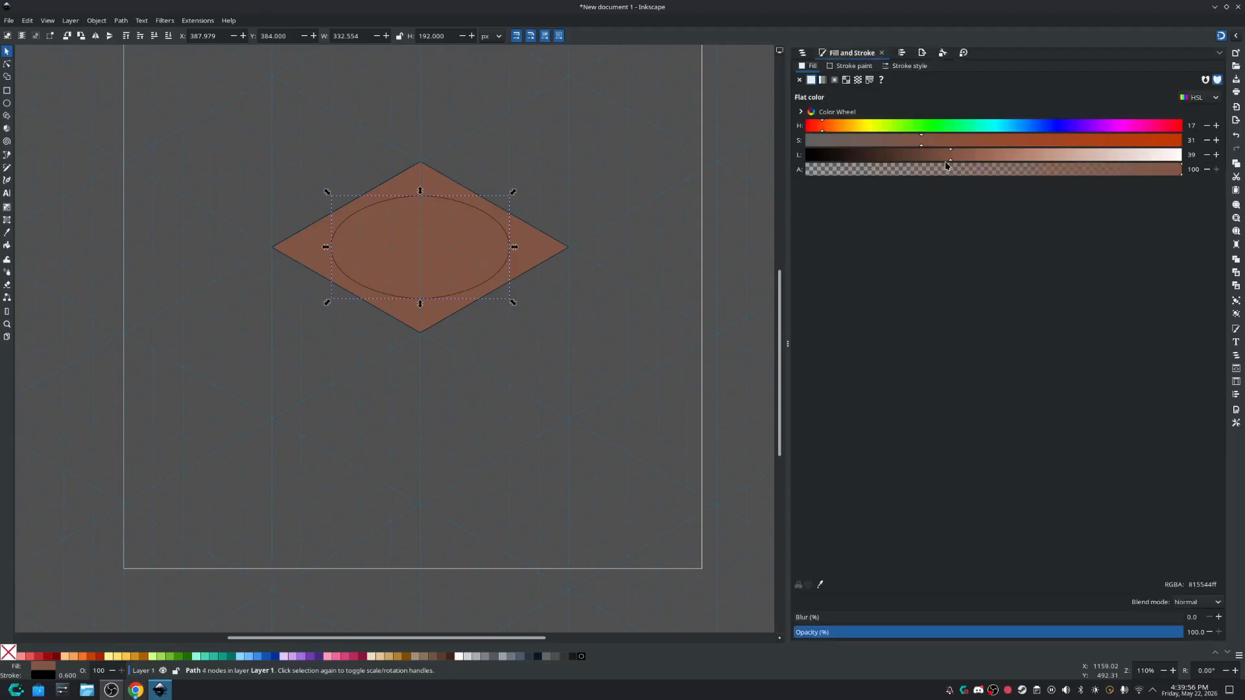
drag(952, 159, 782, 162)
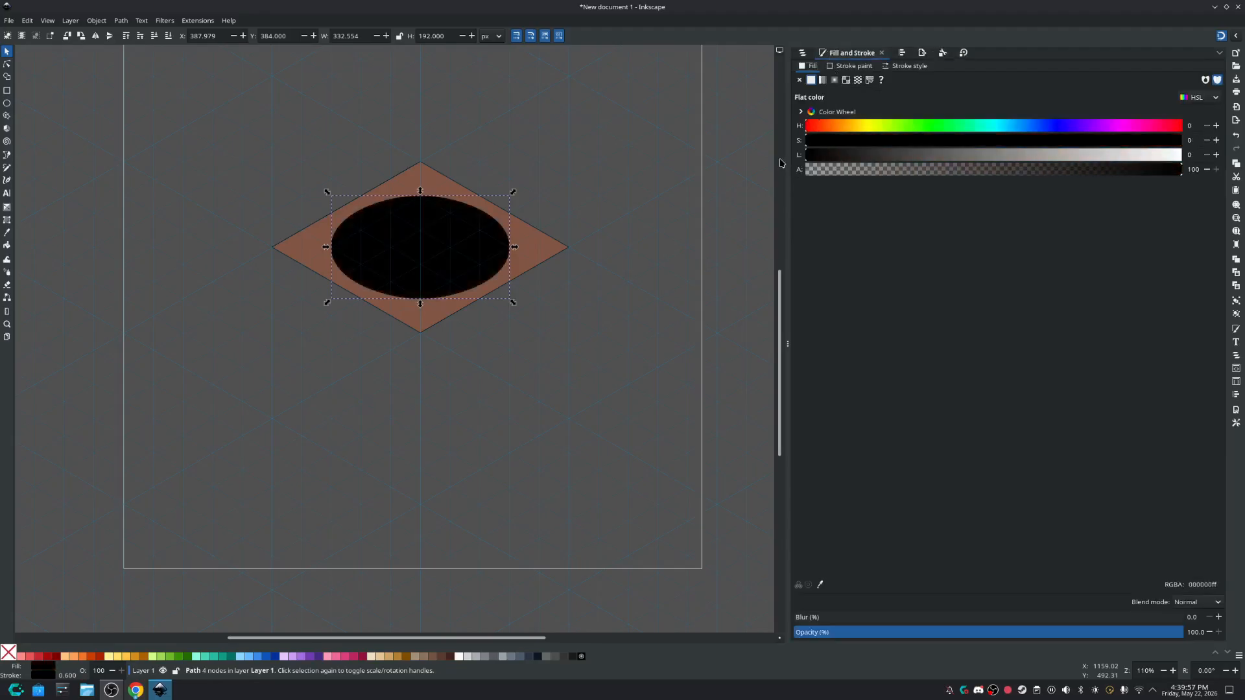
click(585, 188)
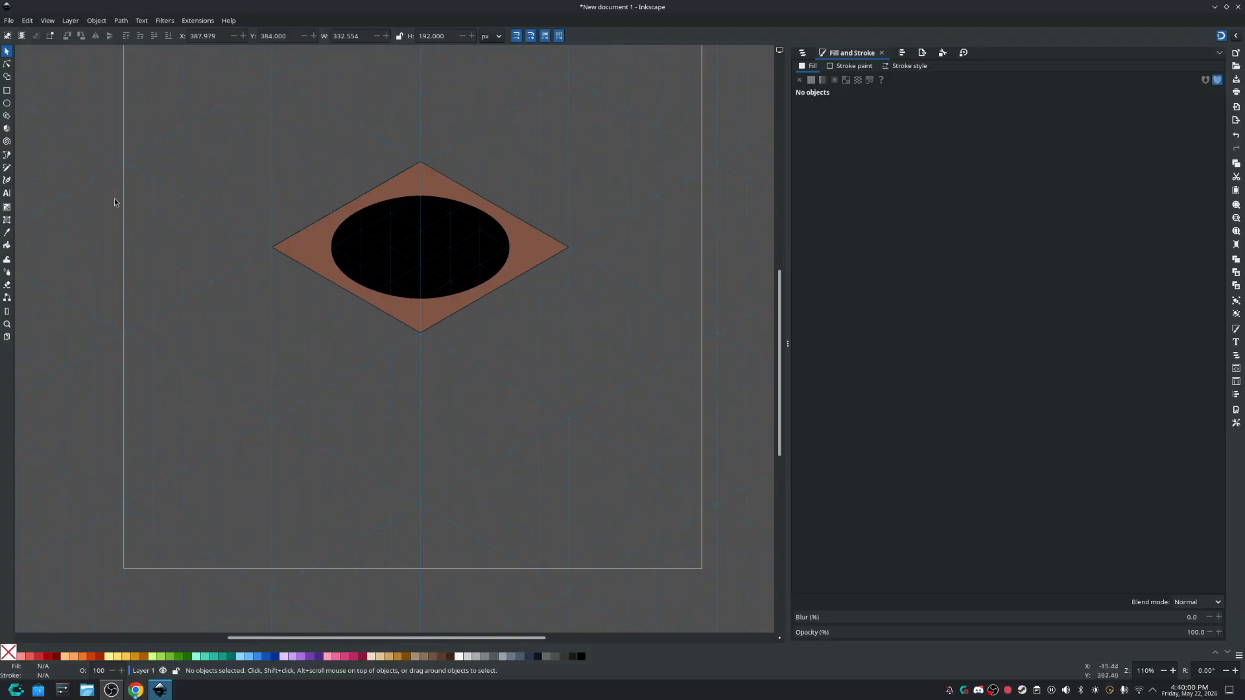
Draw a closed left side face about 277 × 480 px with the Pen tool, sharing the rhombus's lower-left edge.
click(6, 156)
click(272, 247)
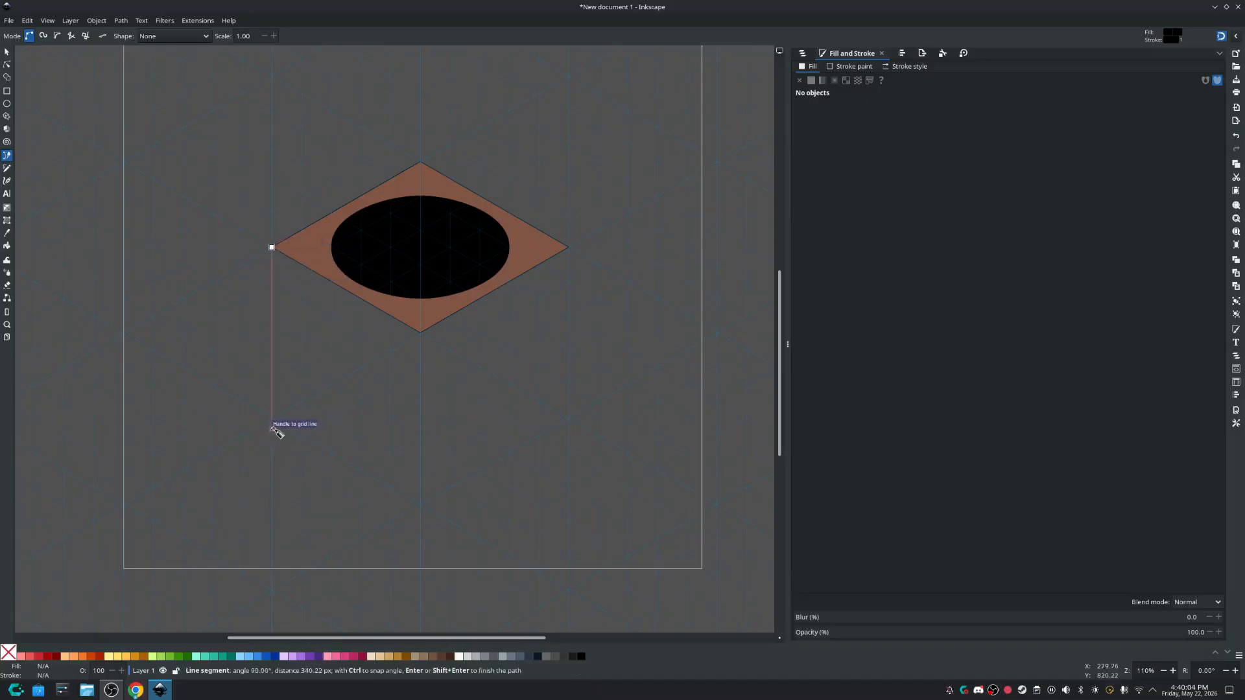
click(272, 419)
click(421, 503)
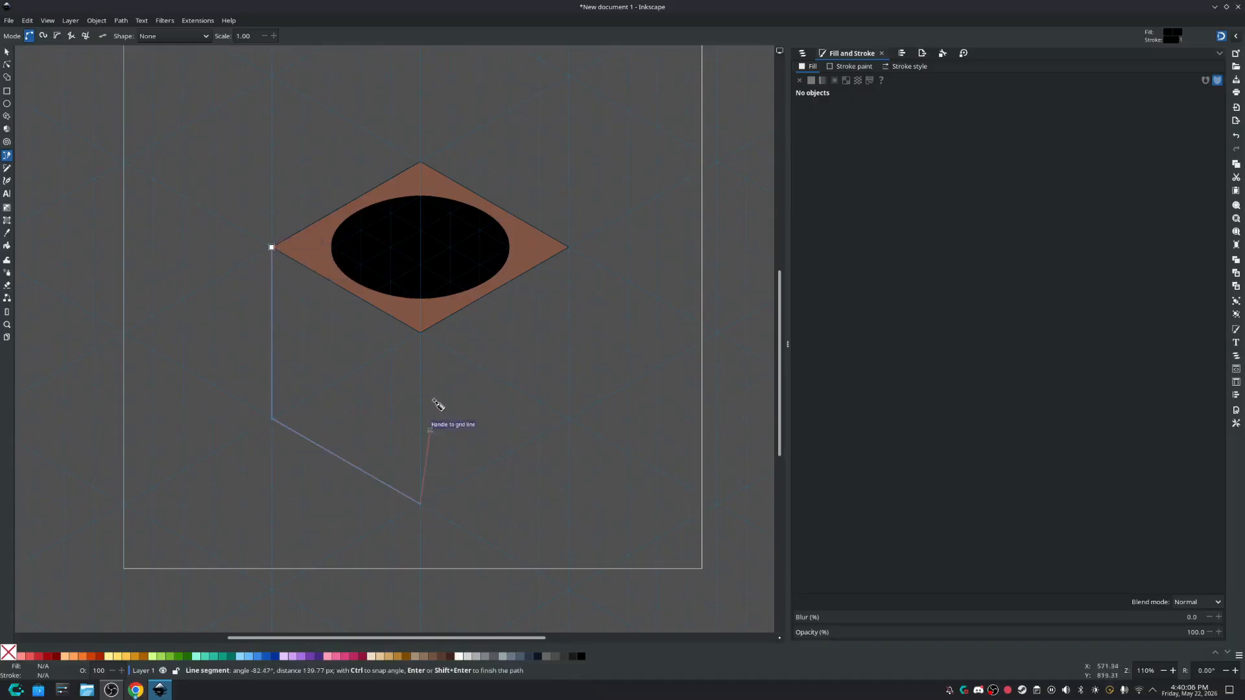
click(421, 332)
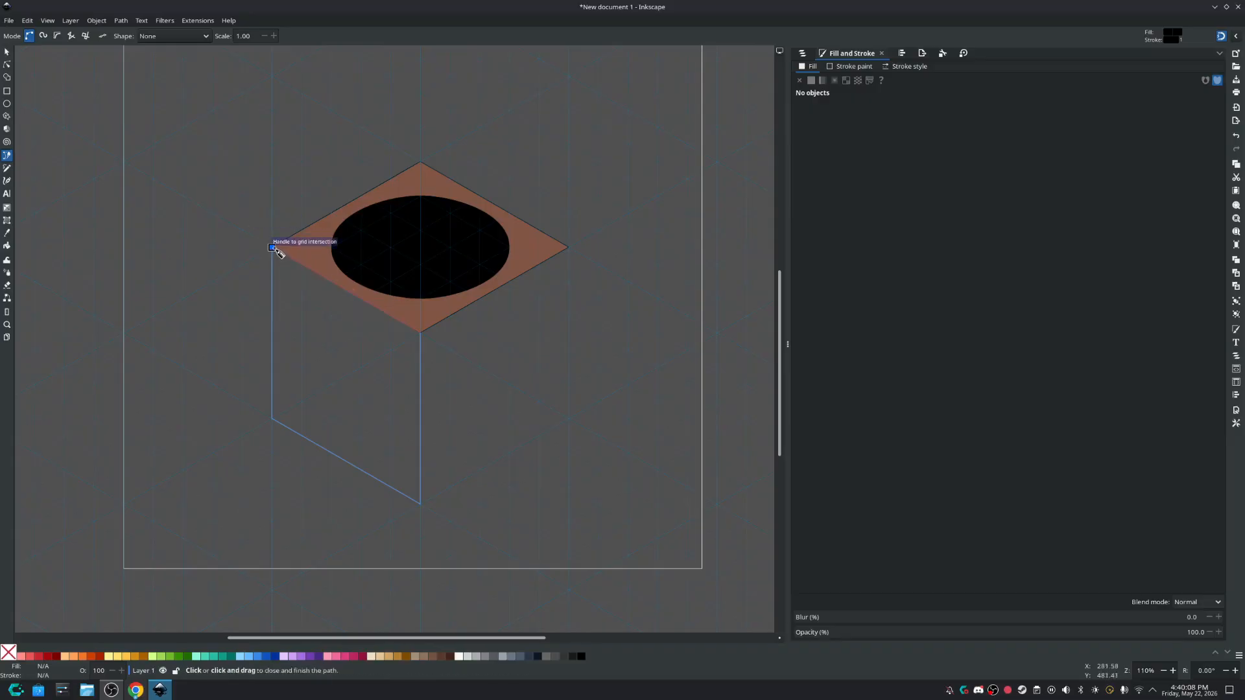
click(272, 247)
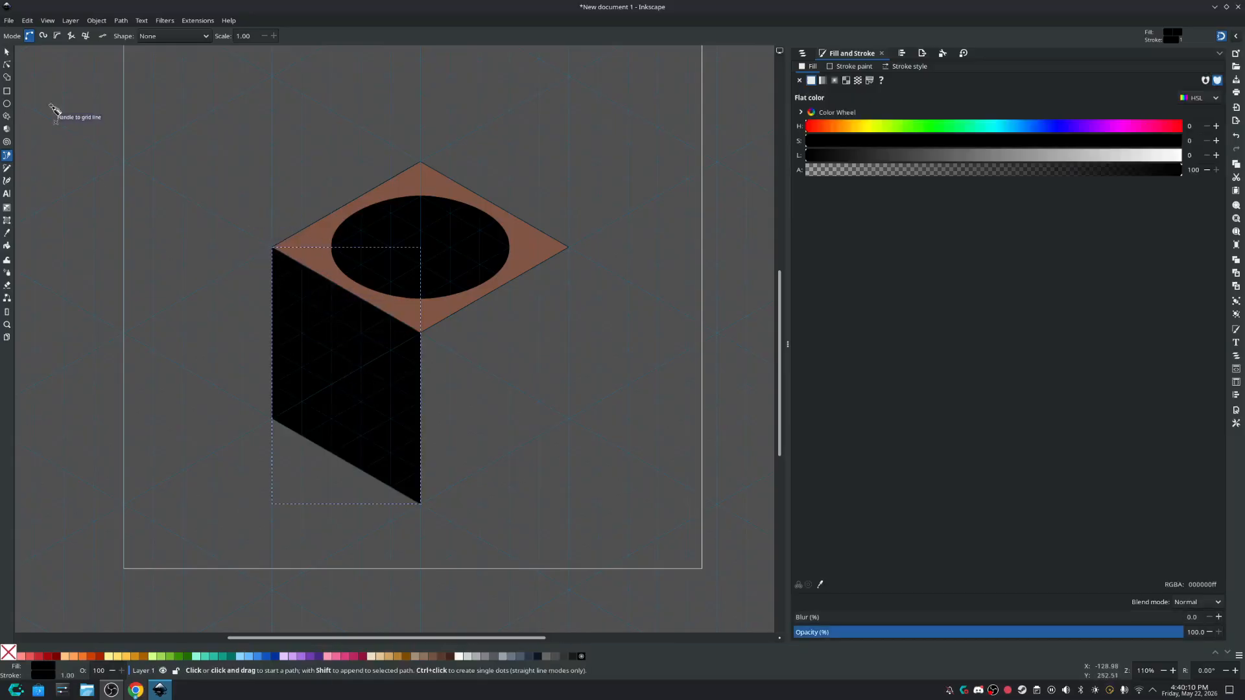
Set the stroke of the left side face to white with lightness 100.
click(8, 52)
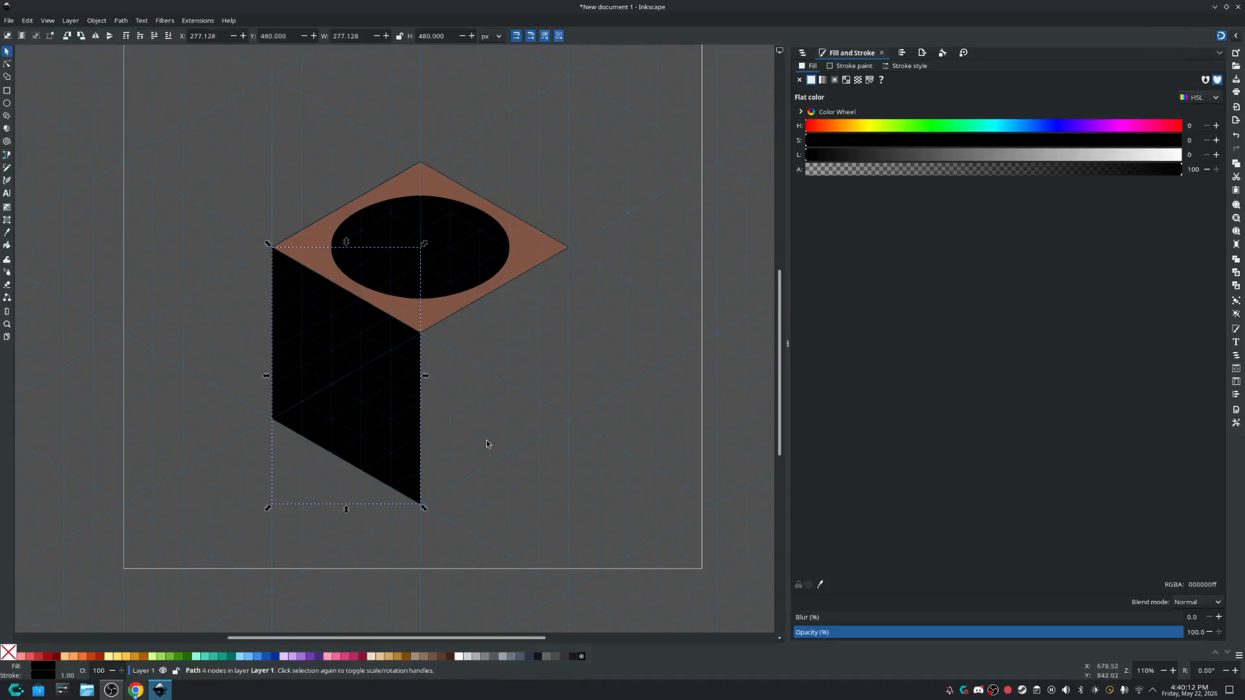
click(850, 67)
mouse_move(866, 158)
mouse_down()
mouse_move(1103, 163)
mouse_move(1151, 183)
mouse_up()
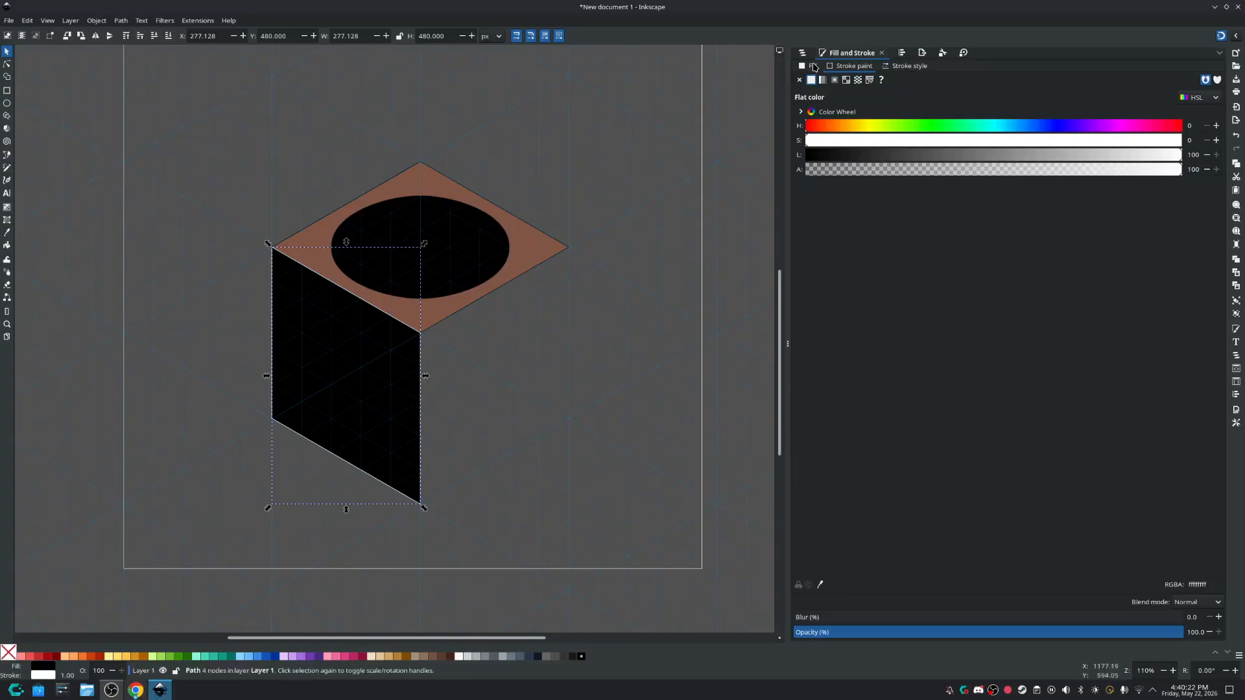
Duplicate the left side face in place and make all four nodes of the copy smooth to form an ellipse.
double_click(325, 347)
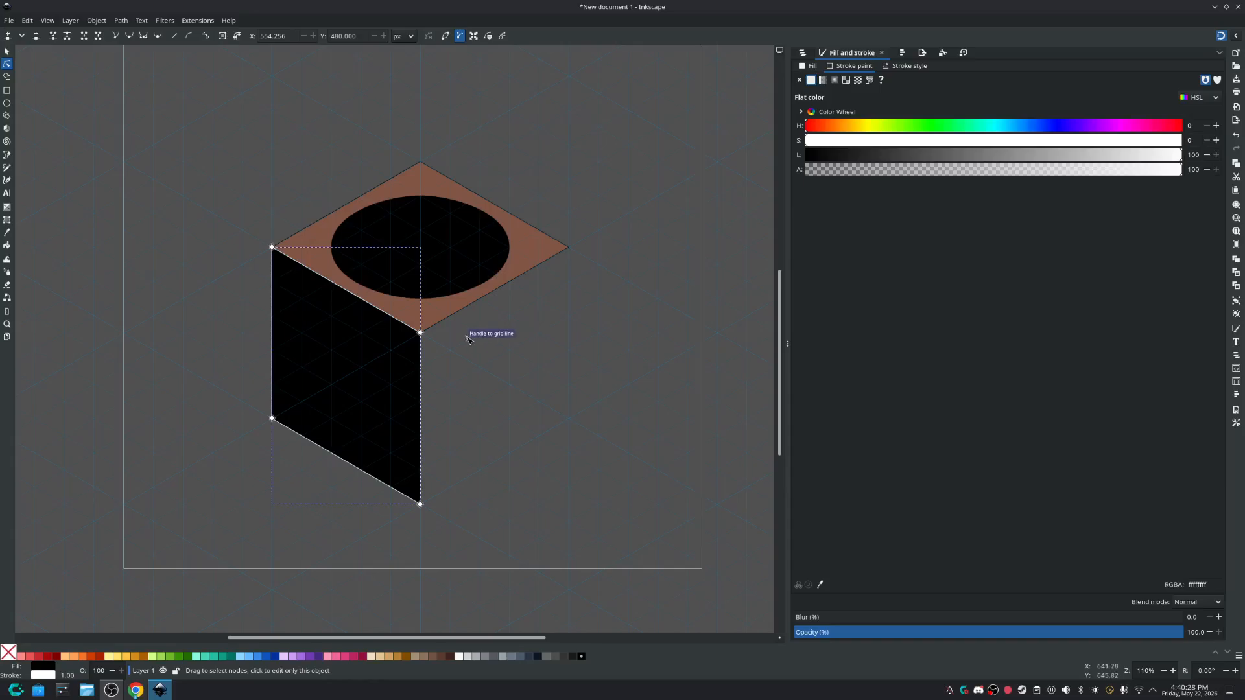
key(ctrl+a)
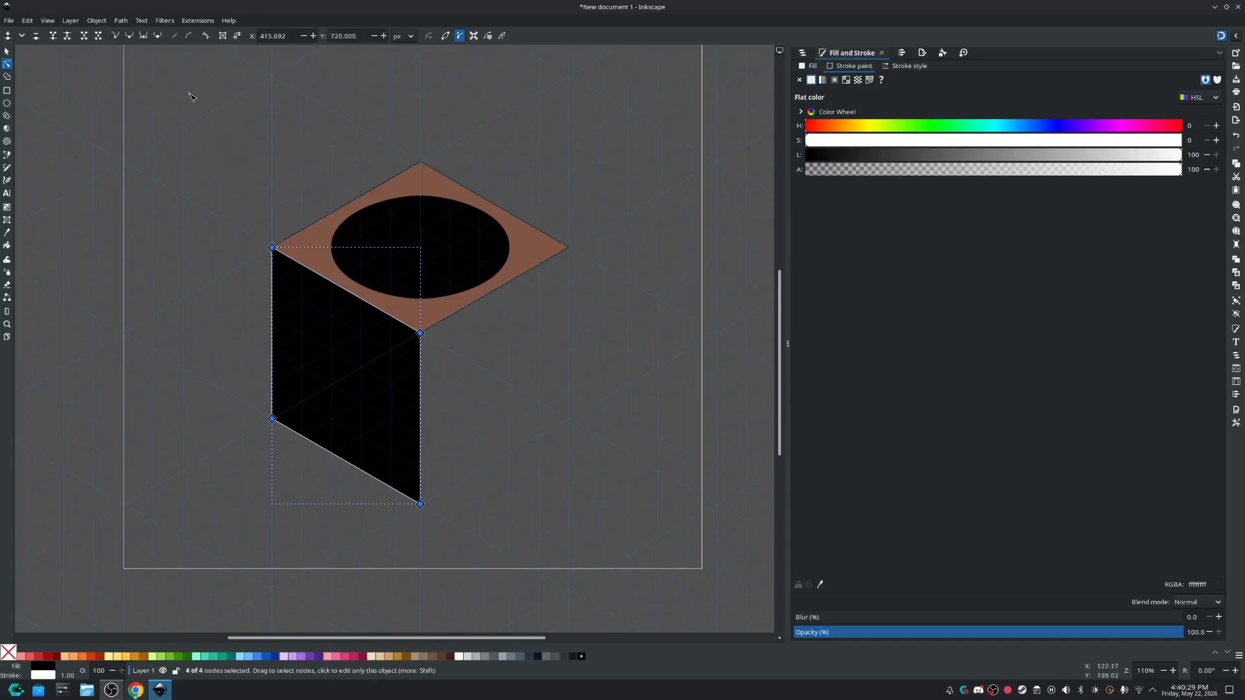
click(130, 37)
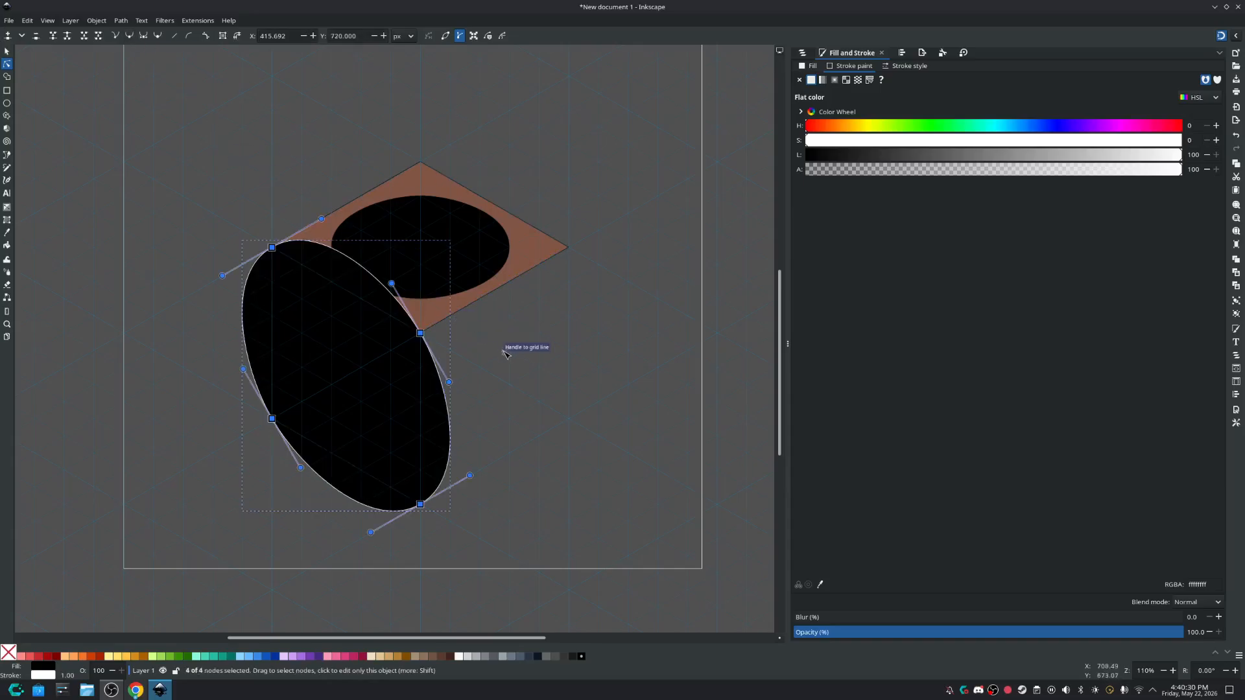
Scale the side-face ellipse uniformly about its centre to about 233 × 304 px, inside the left face.
click(6, 52)
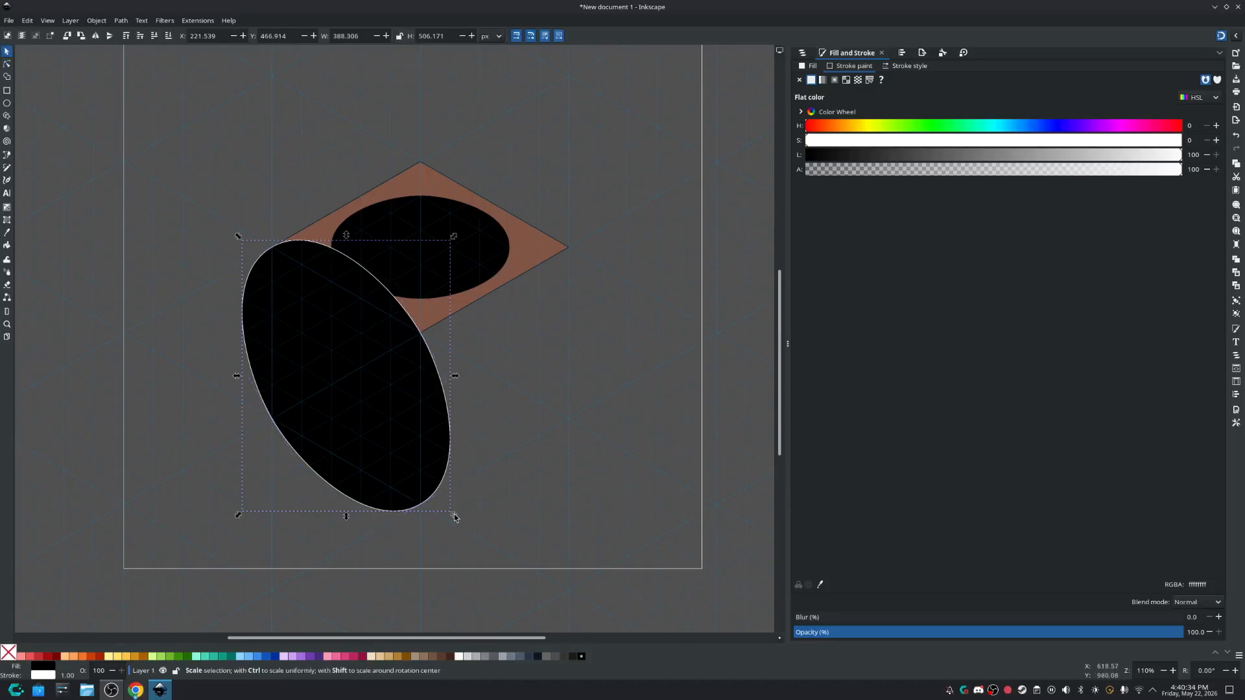
drag(454, 517, 413, 461)
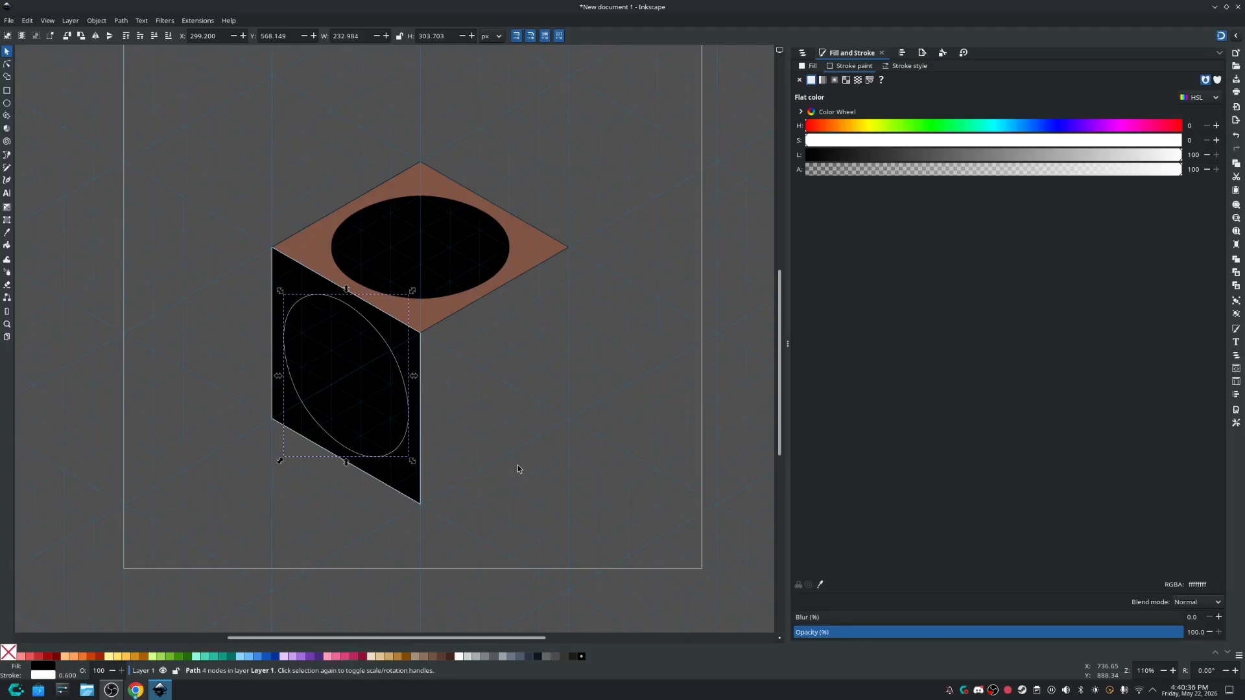
click(518, 469)
scroll(597, 357, down, 2)
scroll(597, 358, up, 2)
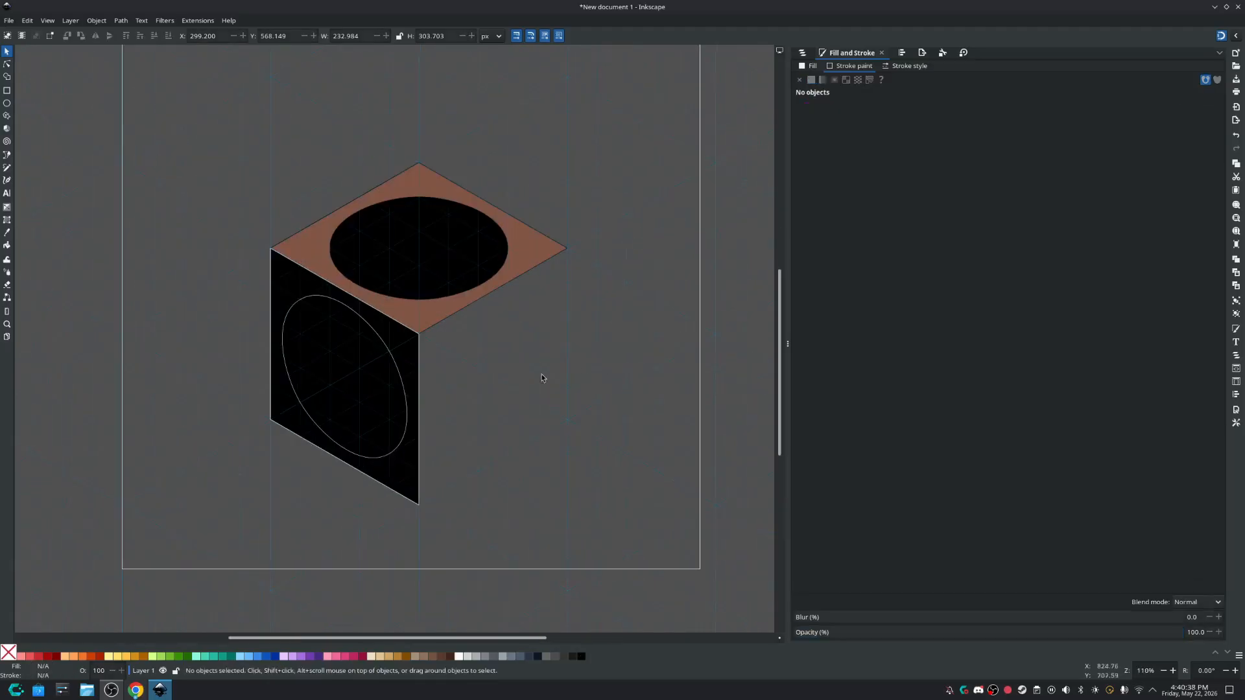
click(407, 381)
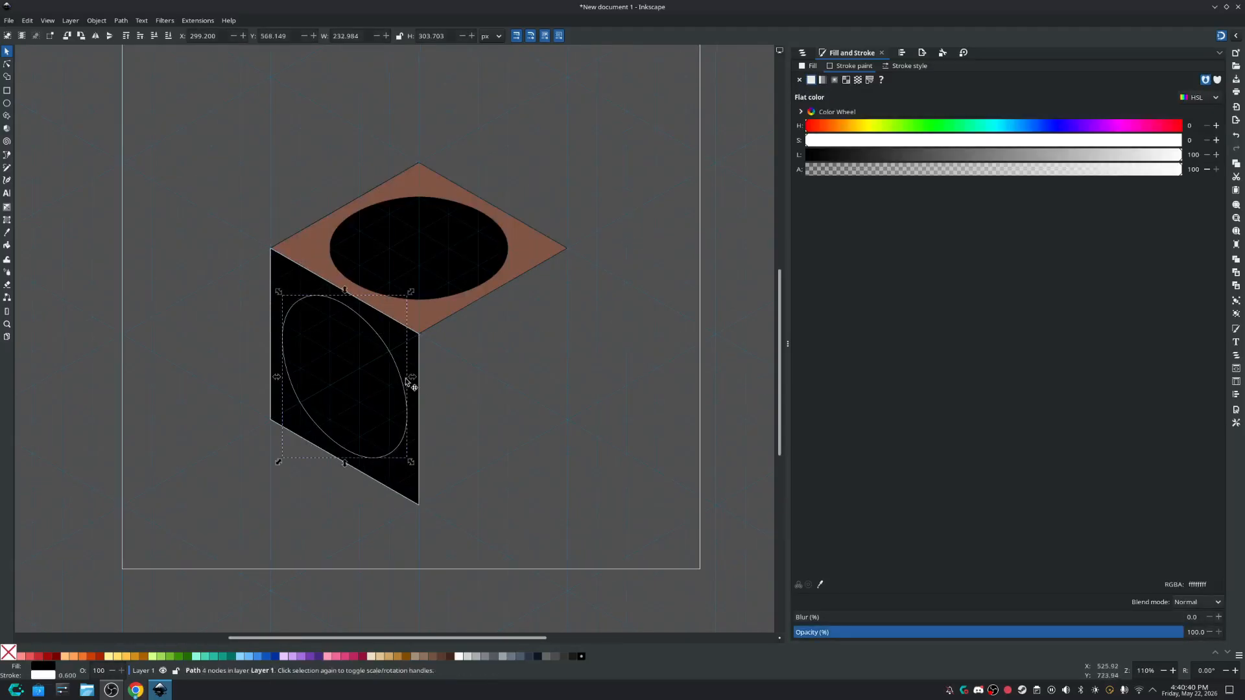
click(634, 452)
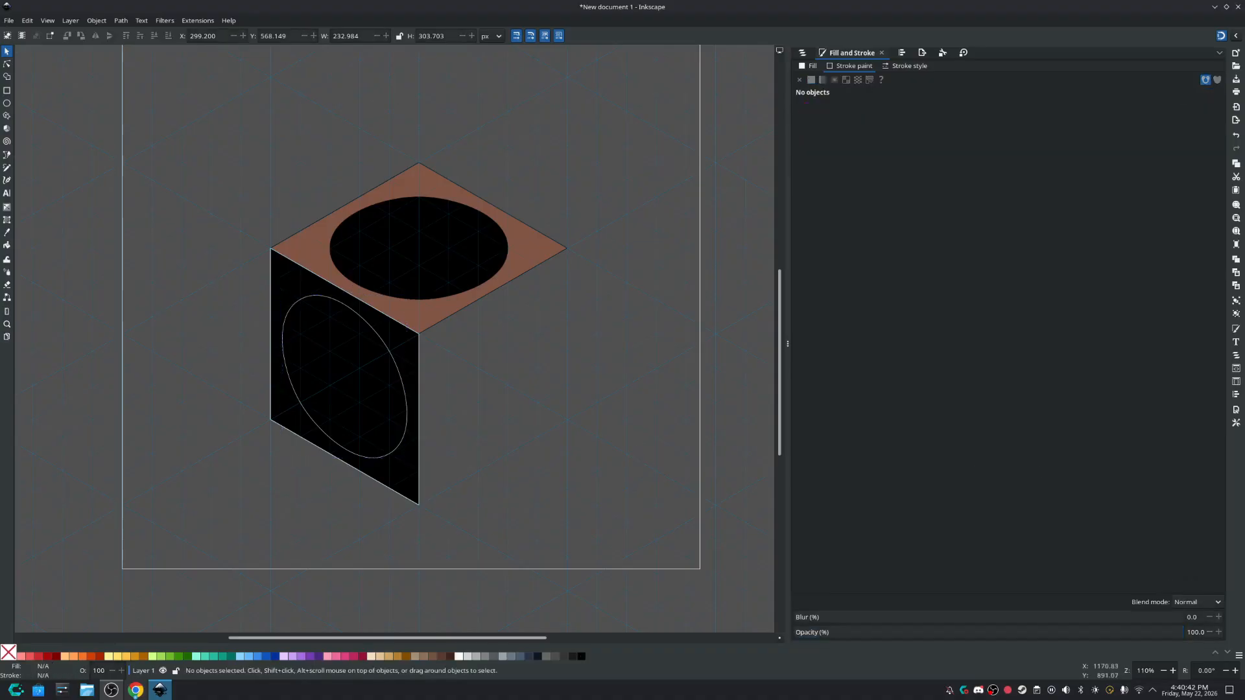